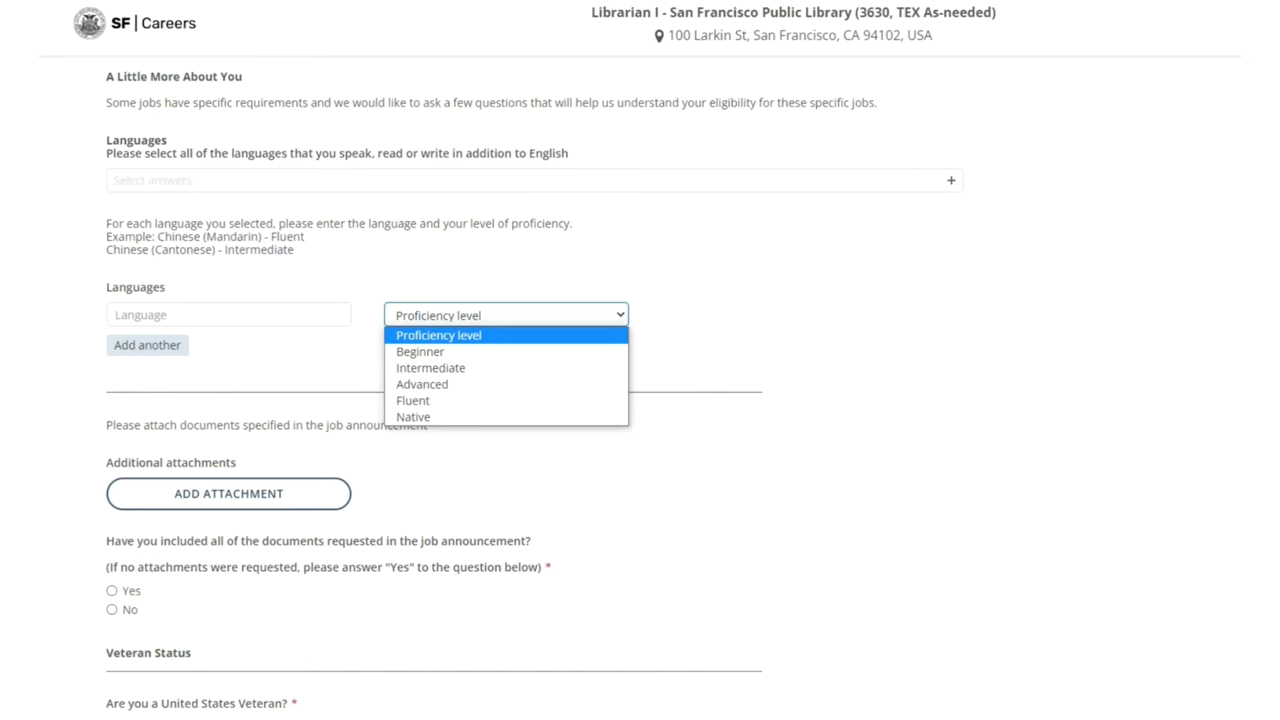
Step: Answer Yes to having included all requested documents and No to being a United States Veteran
scroll(640, 400, "down", 3)
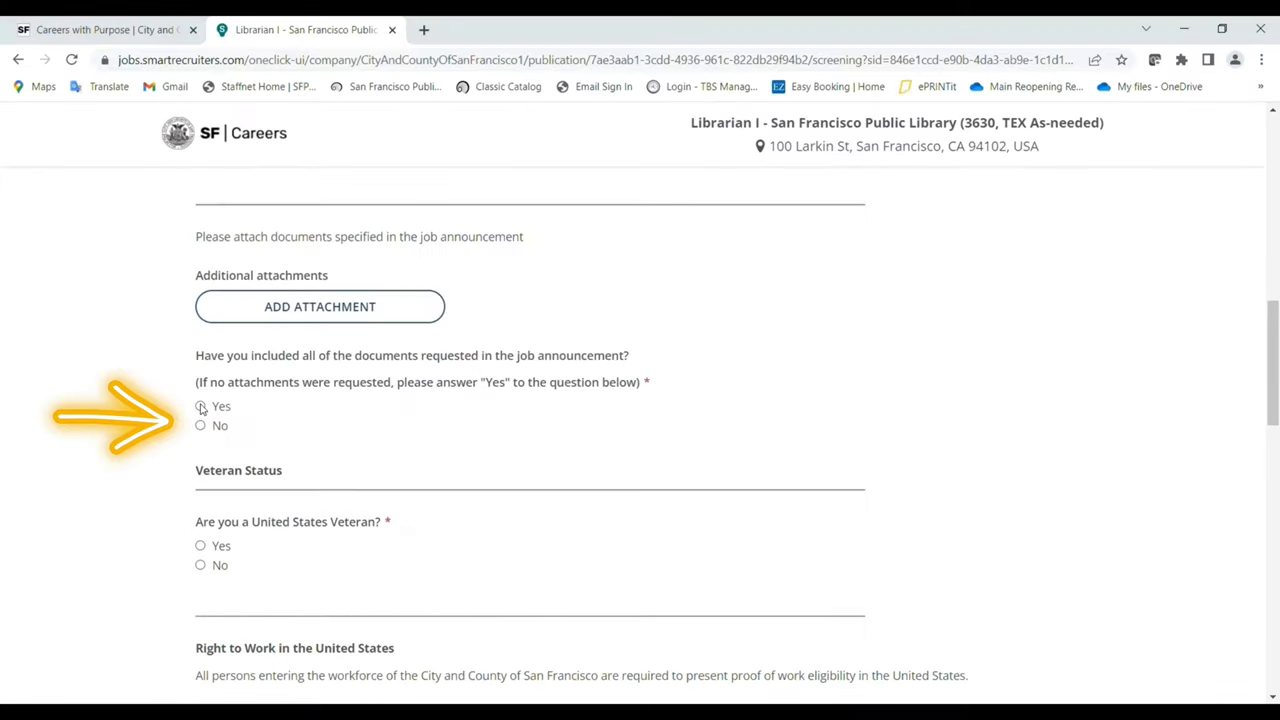
left_click(200, 407)
left_click(200, 566)
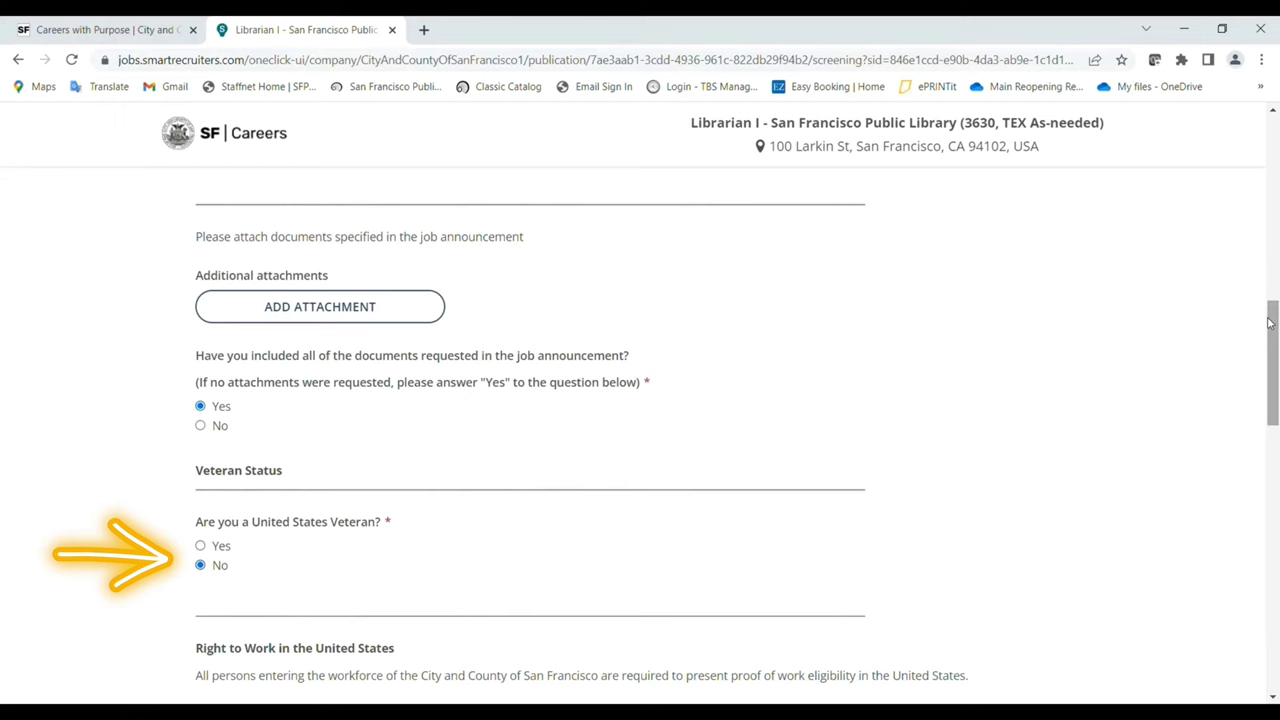
Step: Answer Yes to being authorized to work in the job's location
left_click_drag(1270, 322, 1276, 388)
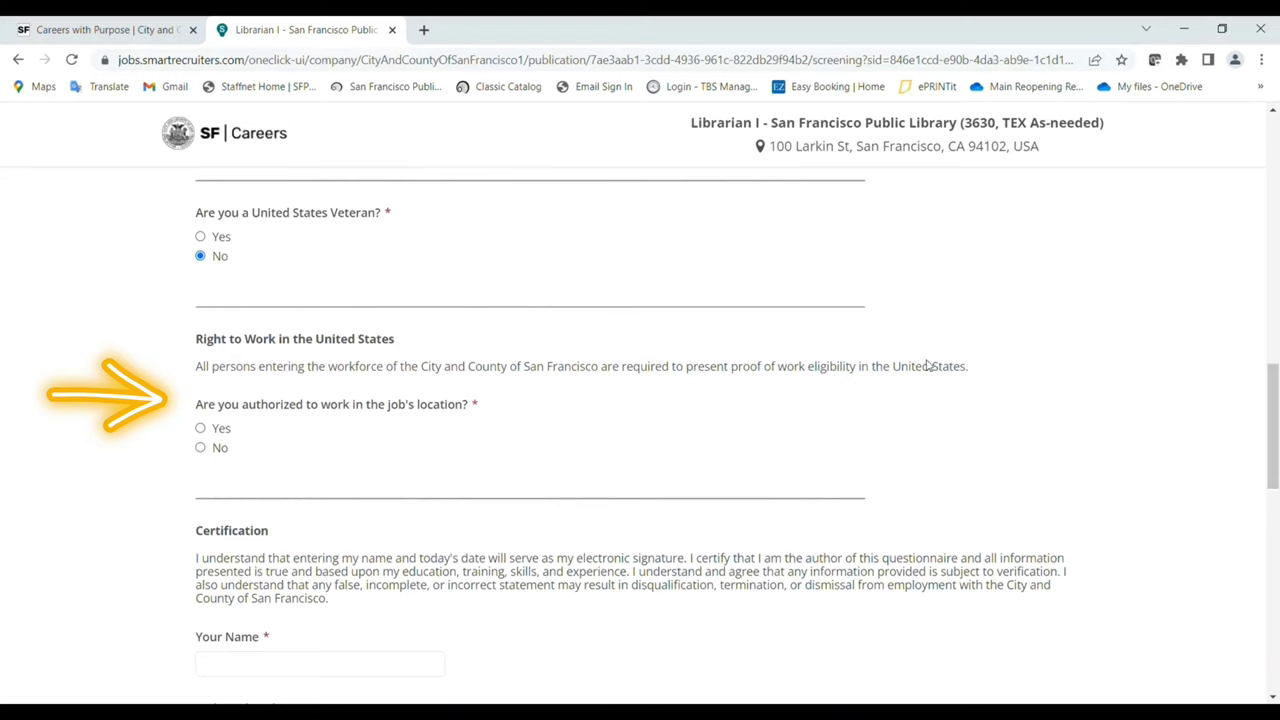
left_click(201, 429)
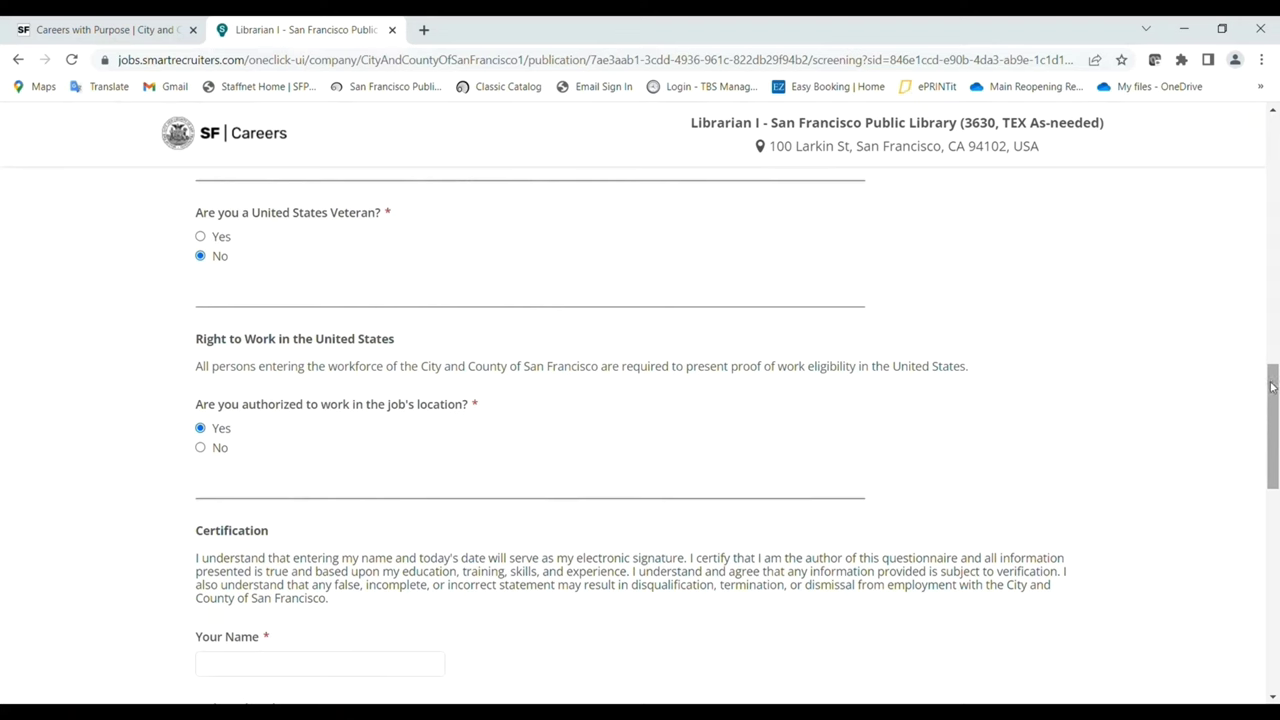
Step: Sign the certification by entering the applicant's full name and April 24, 2022 as today's date
left_click_drag(1274, 378, 1274, 427)
left_click(272, 421)
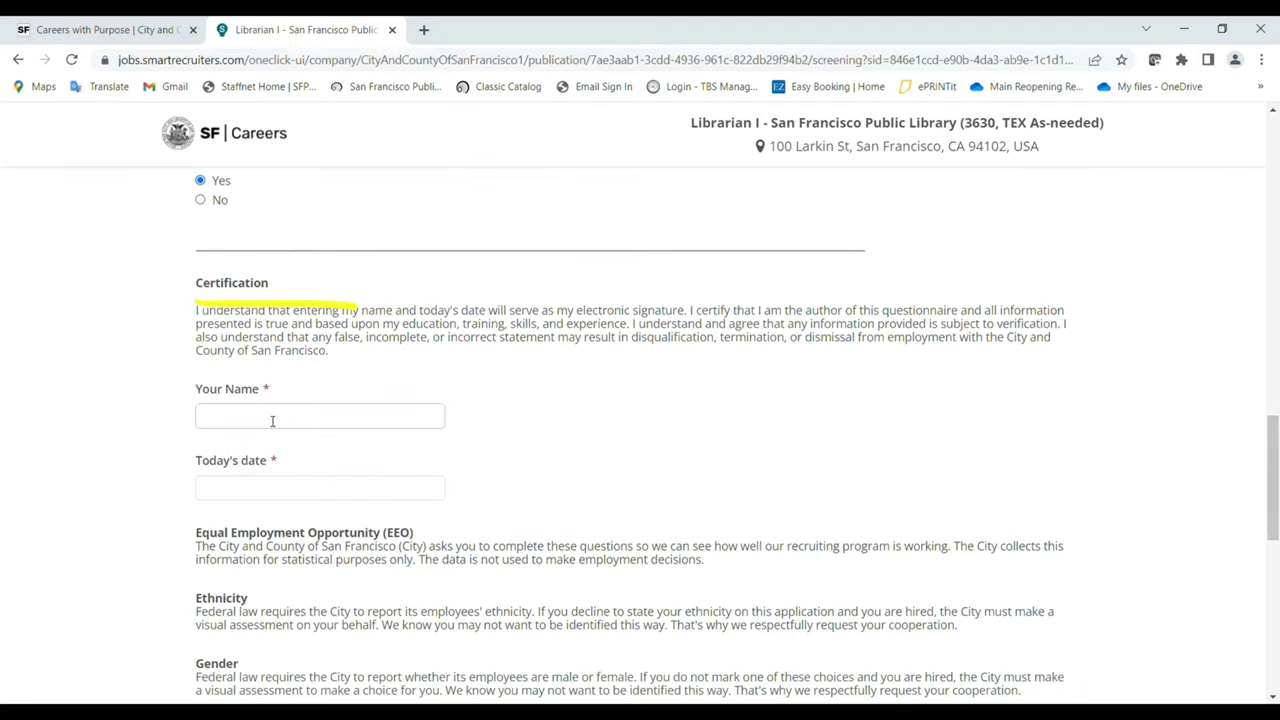
type("Jenn")
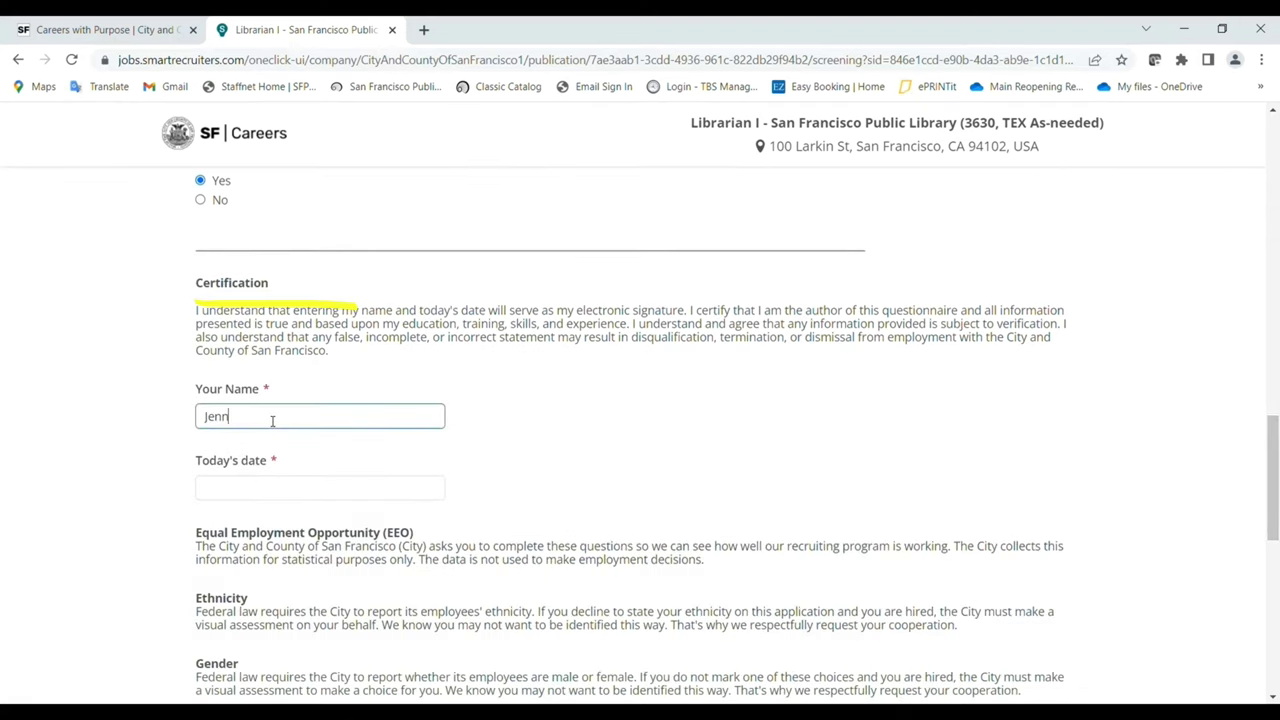
type("y Jobseeker")
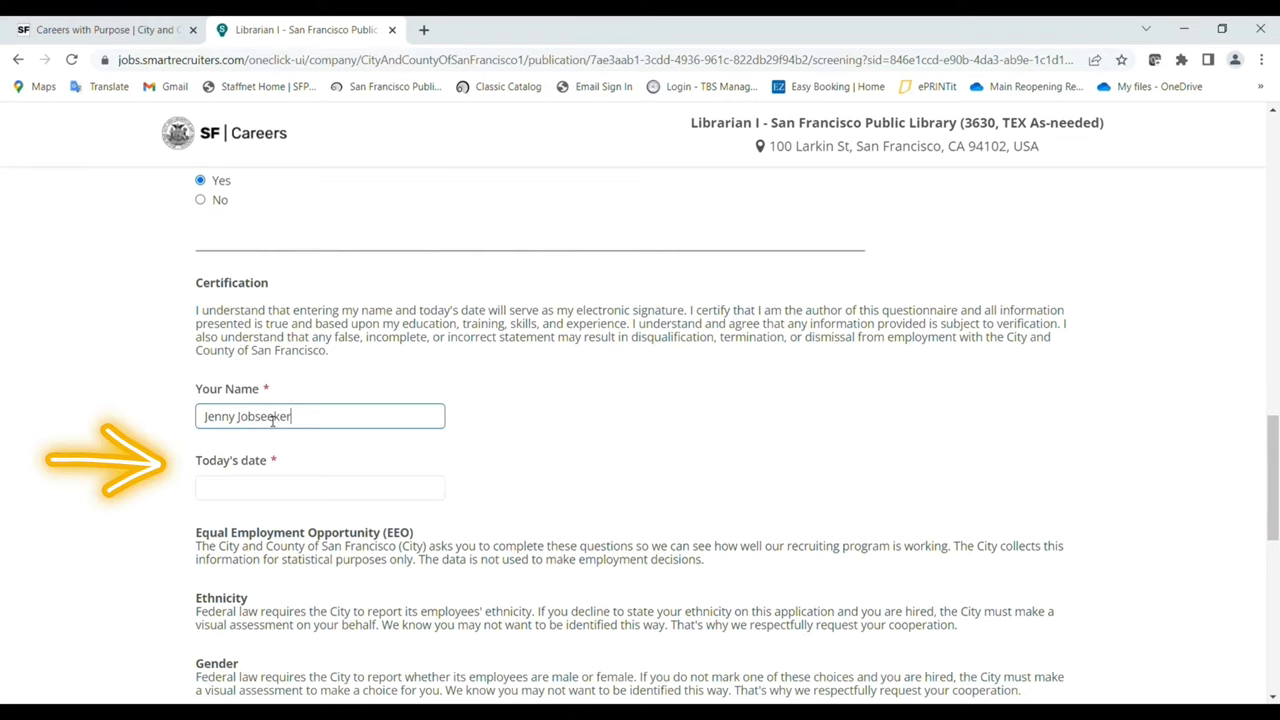
key("Tab")
type("A")
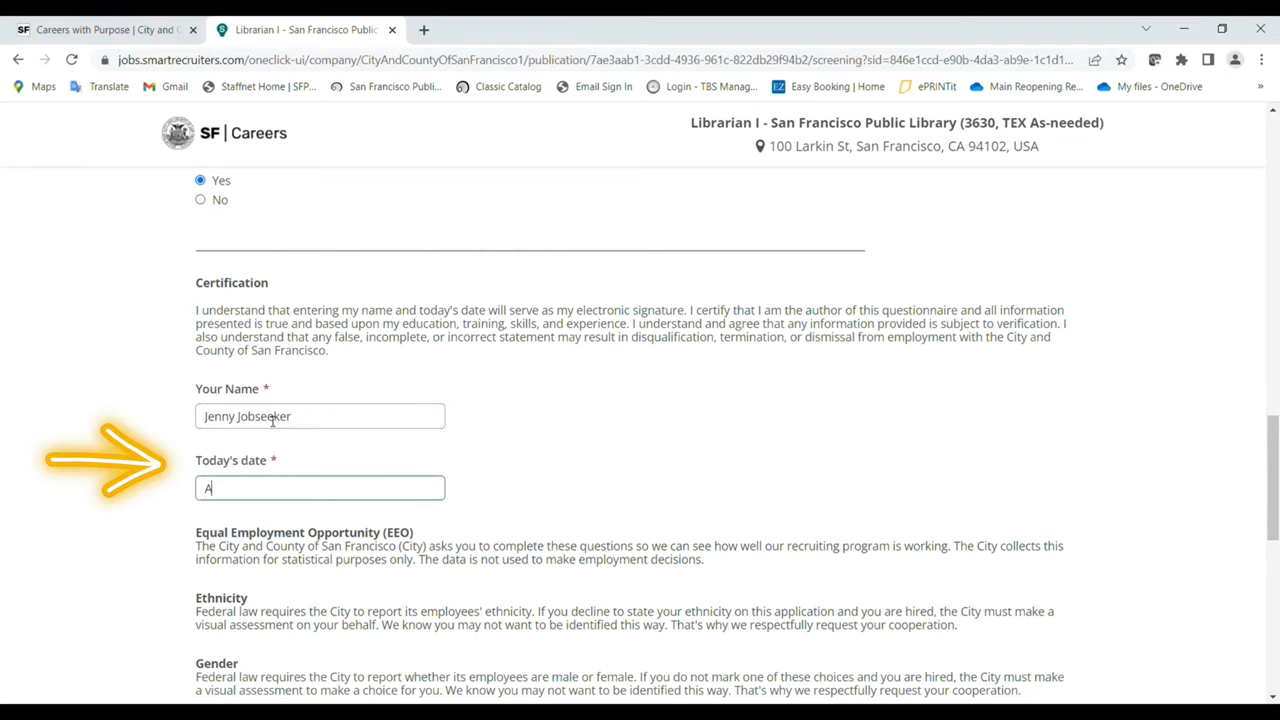
type("rpril 24, 2022")
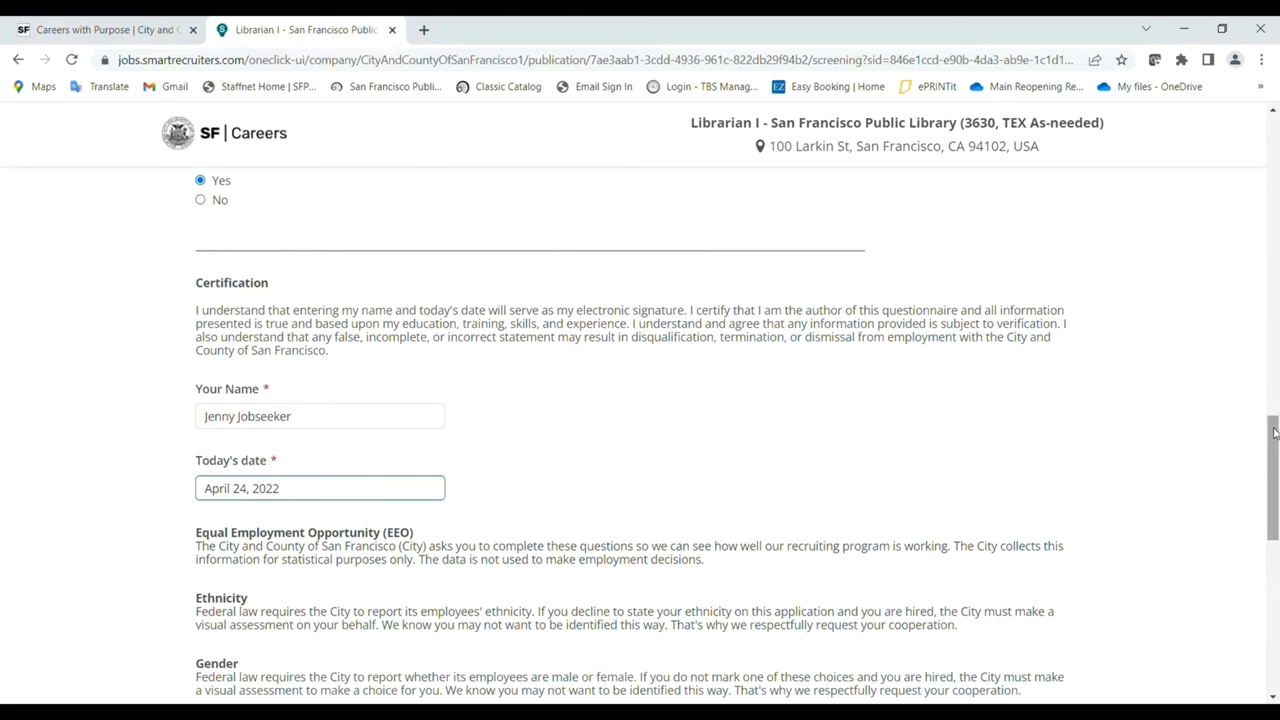
Step: Set the gender to Female and the race/ethnicity to White in the equal employment questions
left_click_drag(1276, 436, 1276, 525)
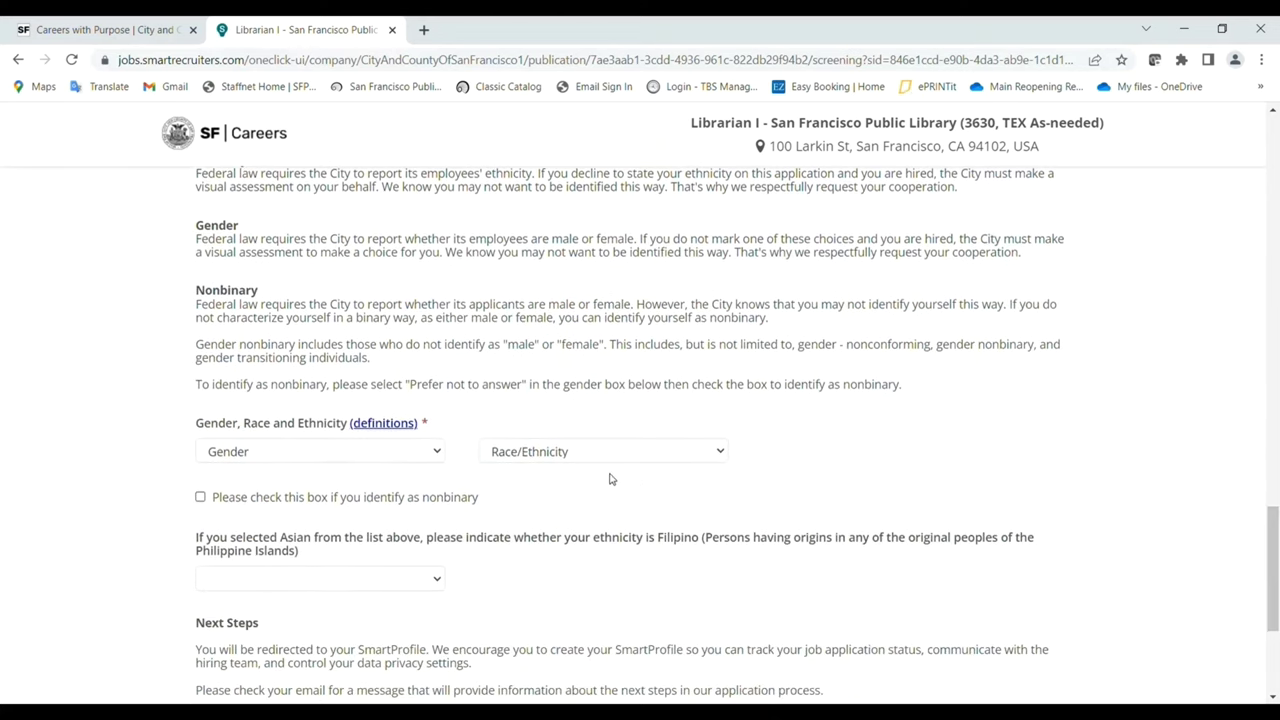
left_click(437, 451)
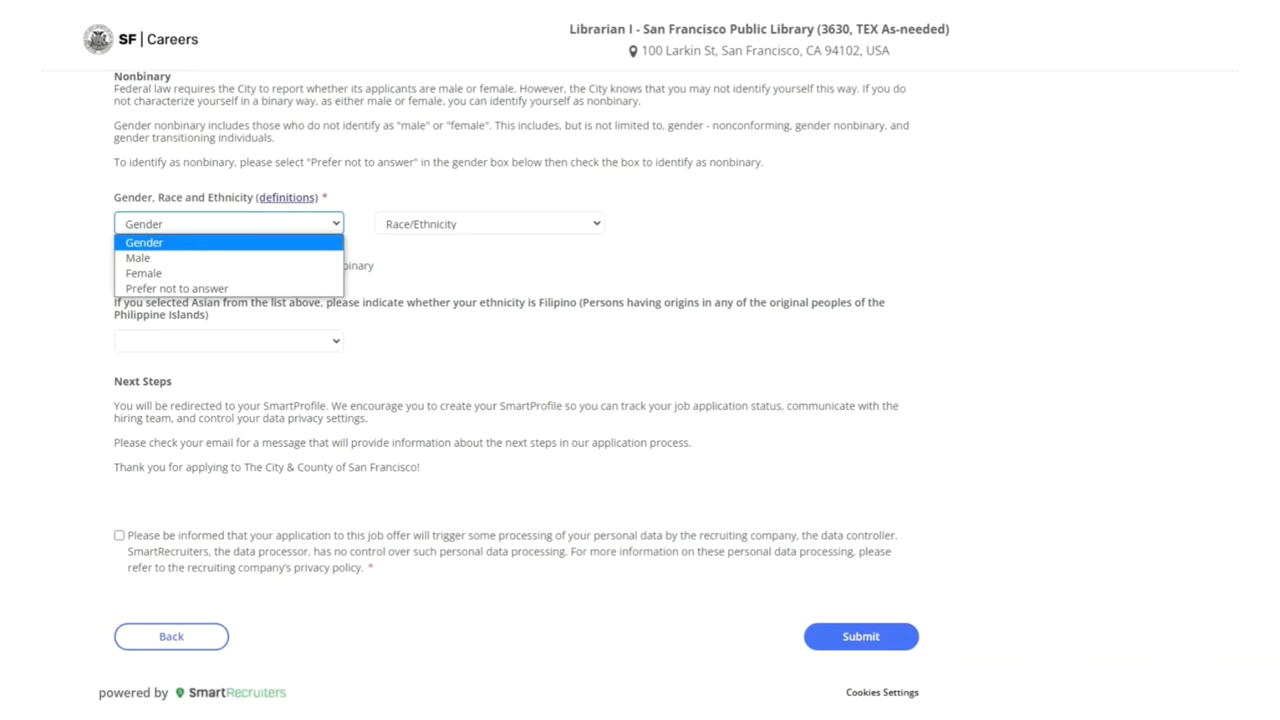
left_click(143, 273)
left_click(490, 224)
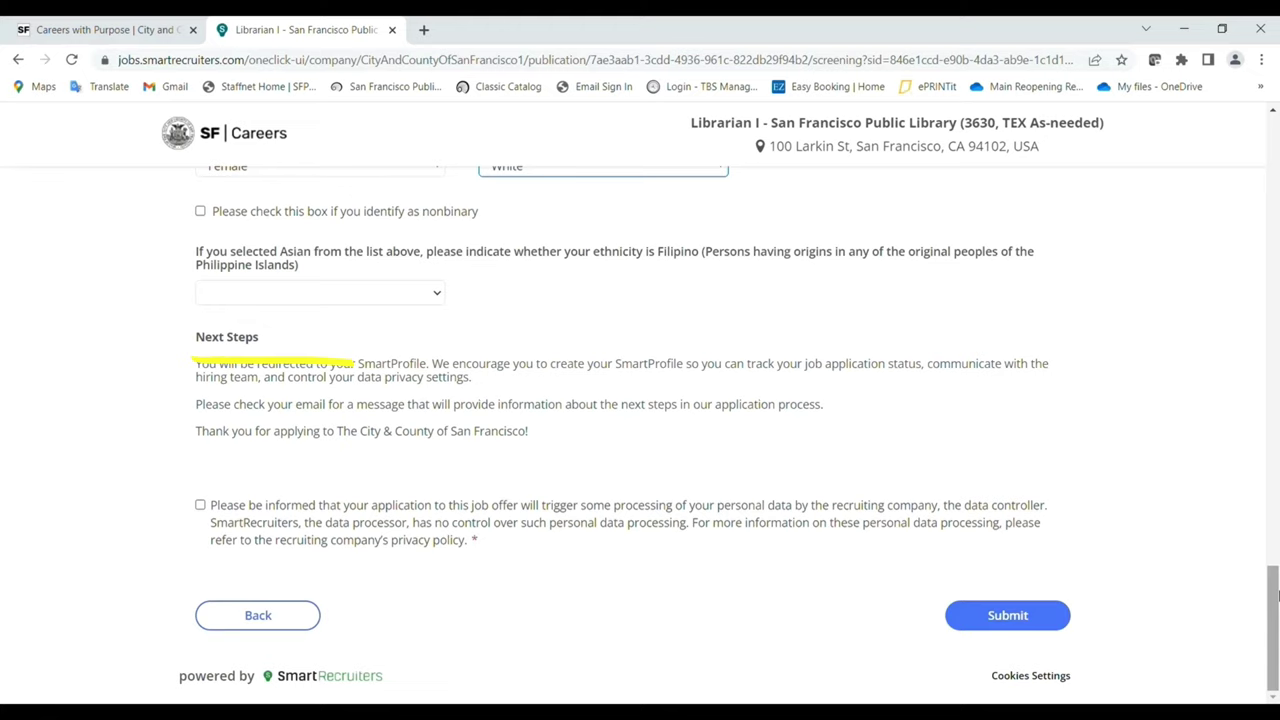
Step: Accept the personal data processing notice and submit the job application
left_click(201, 506)
left_click(201, 507)
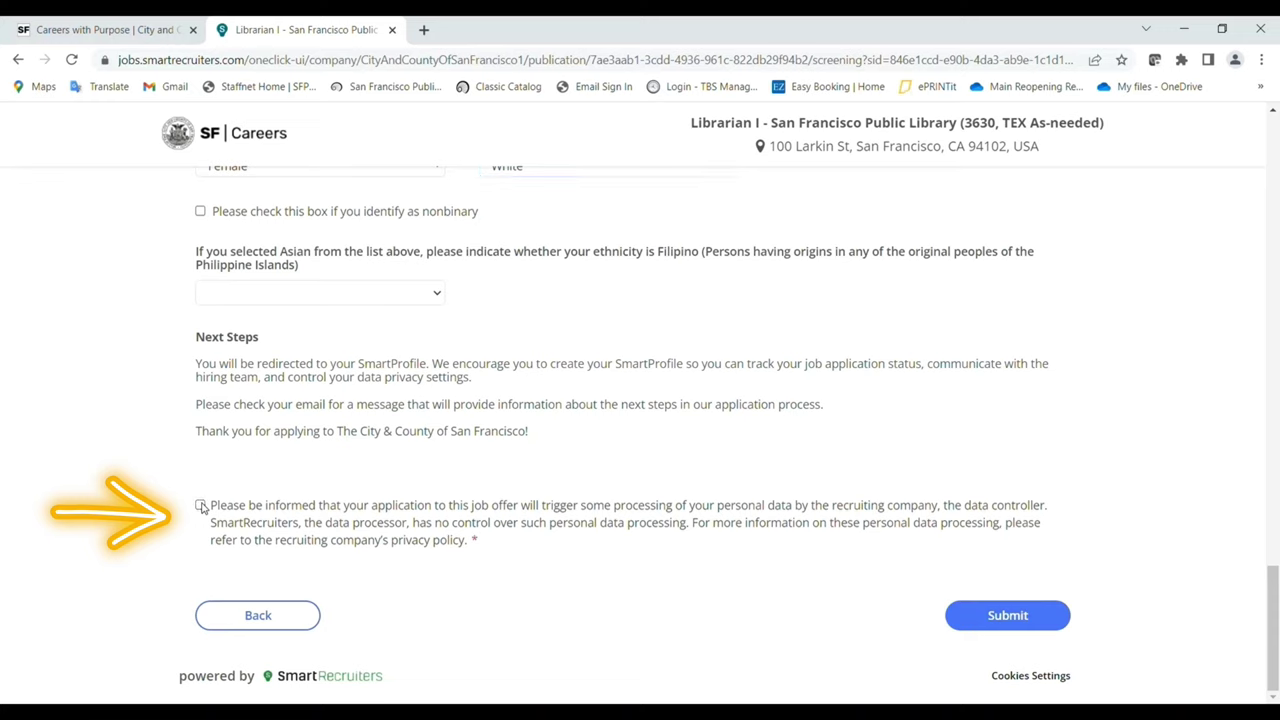
left_click(201, 507)
left_click(201, 506)
left_click(201, 506)
left_click(201, 506)
left_click(201, 506)
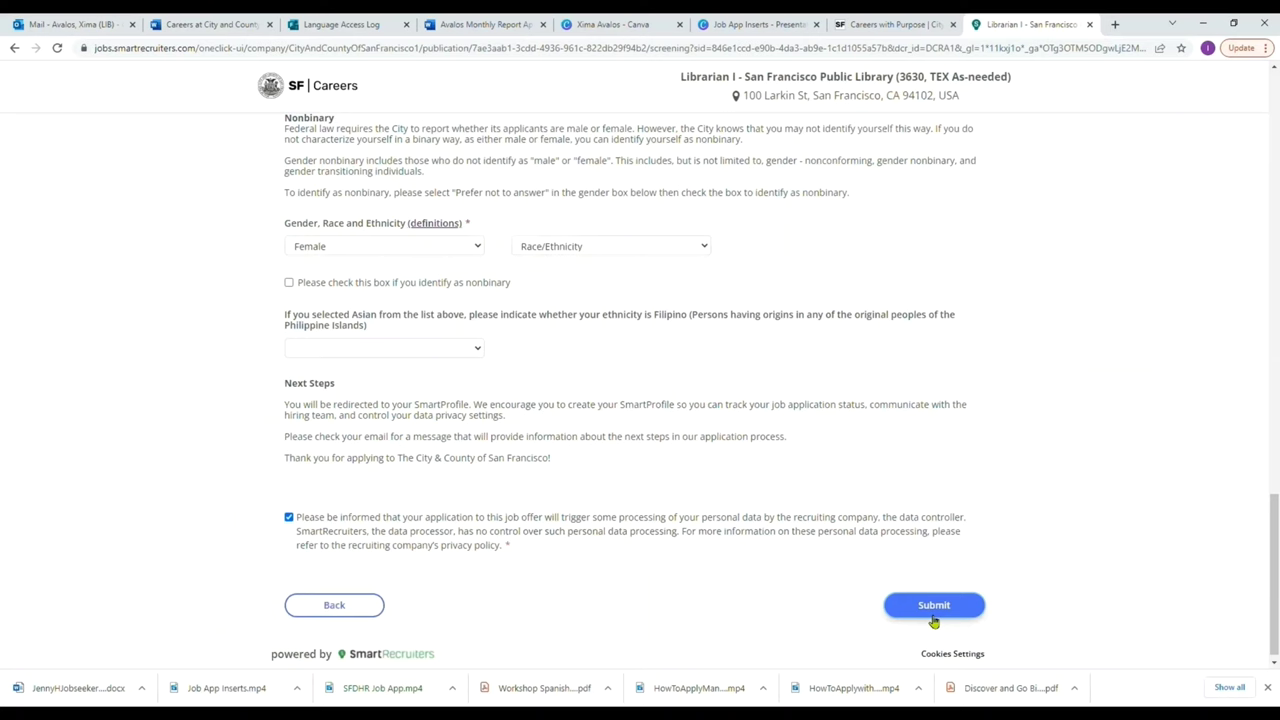
left_click(930, 618)
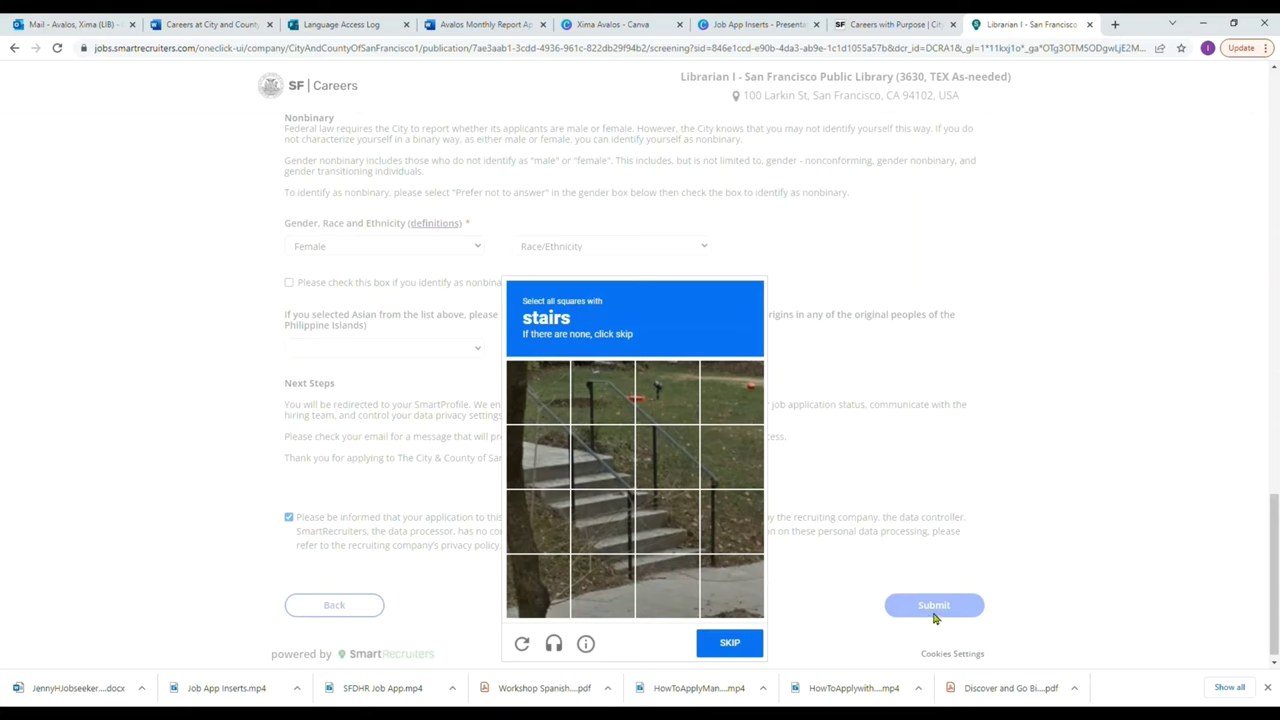
Step: Complete the image verification by selecting the squares that show stairs and continuing
left_click(533, 459)
left_click(588, 461)
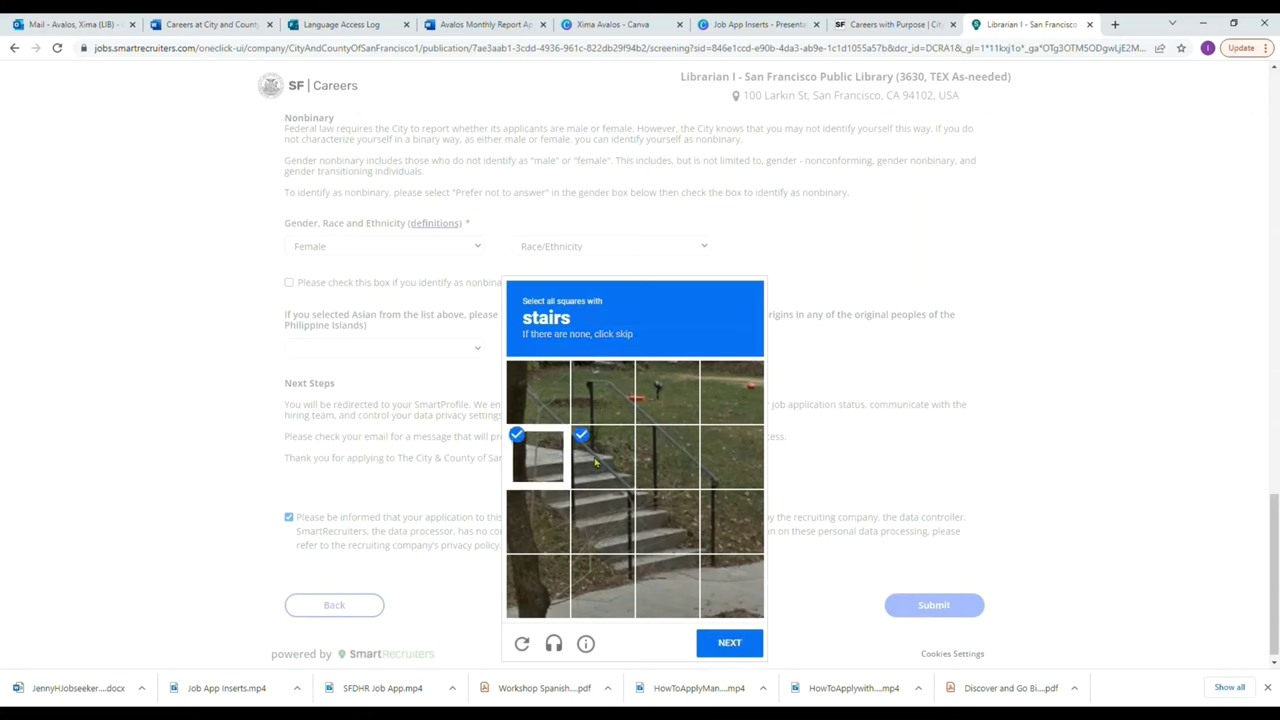
left_click(548, 527)
left_click(608, 528)
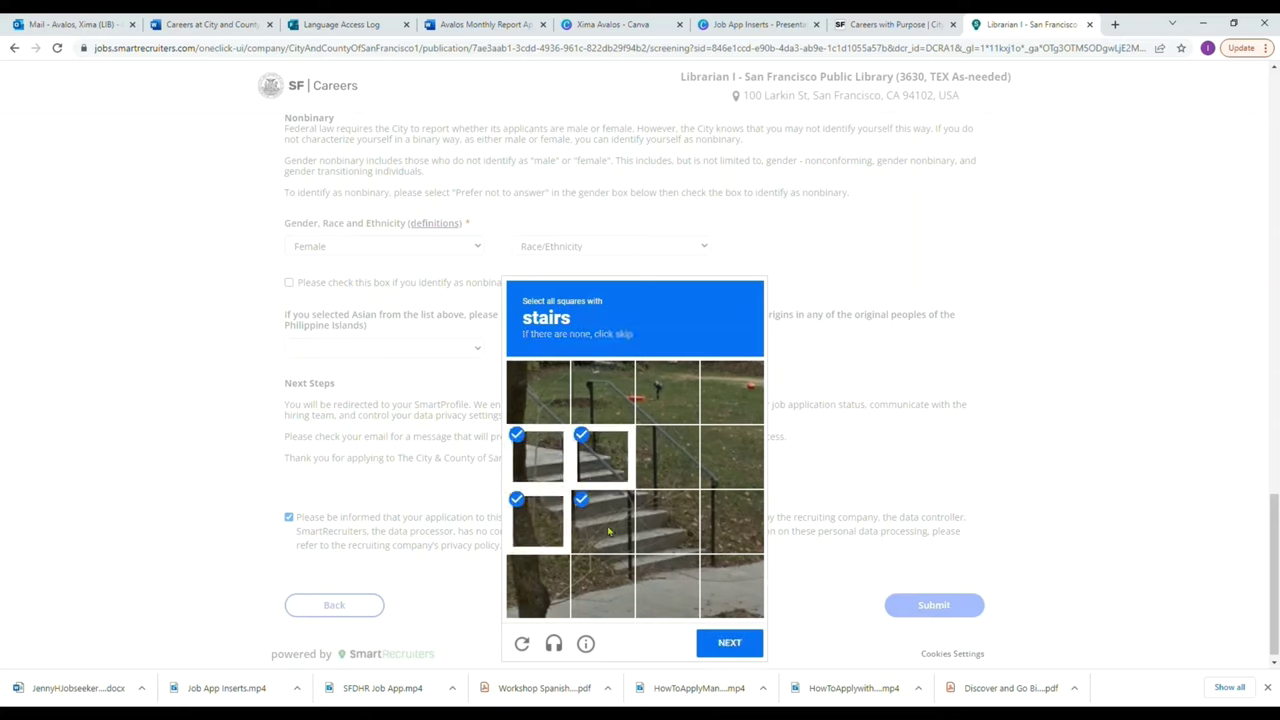
left_click(666, 525)
left_click(603, 578)
left_click(661, 584)
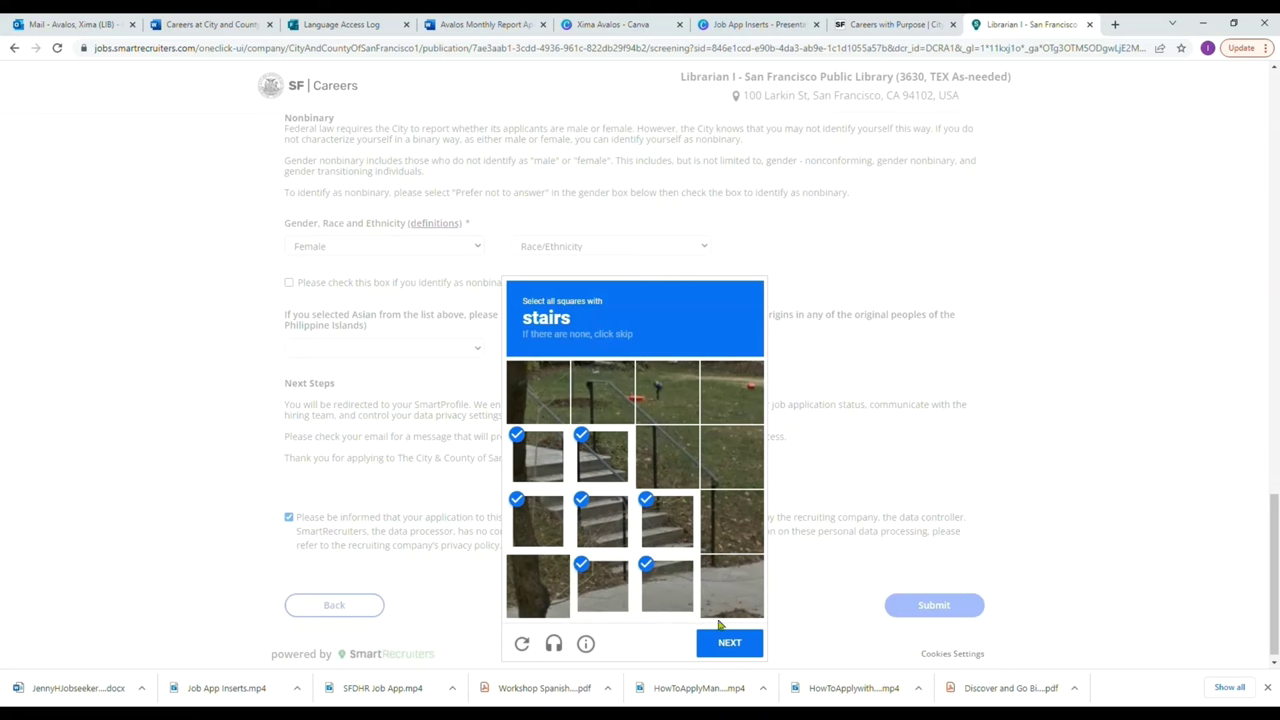
left_click(728, 642)
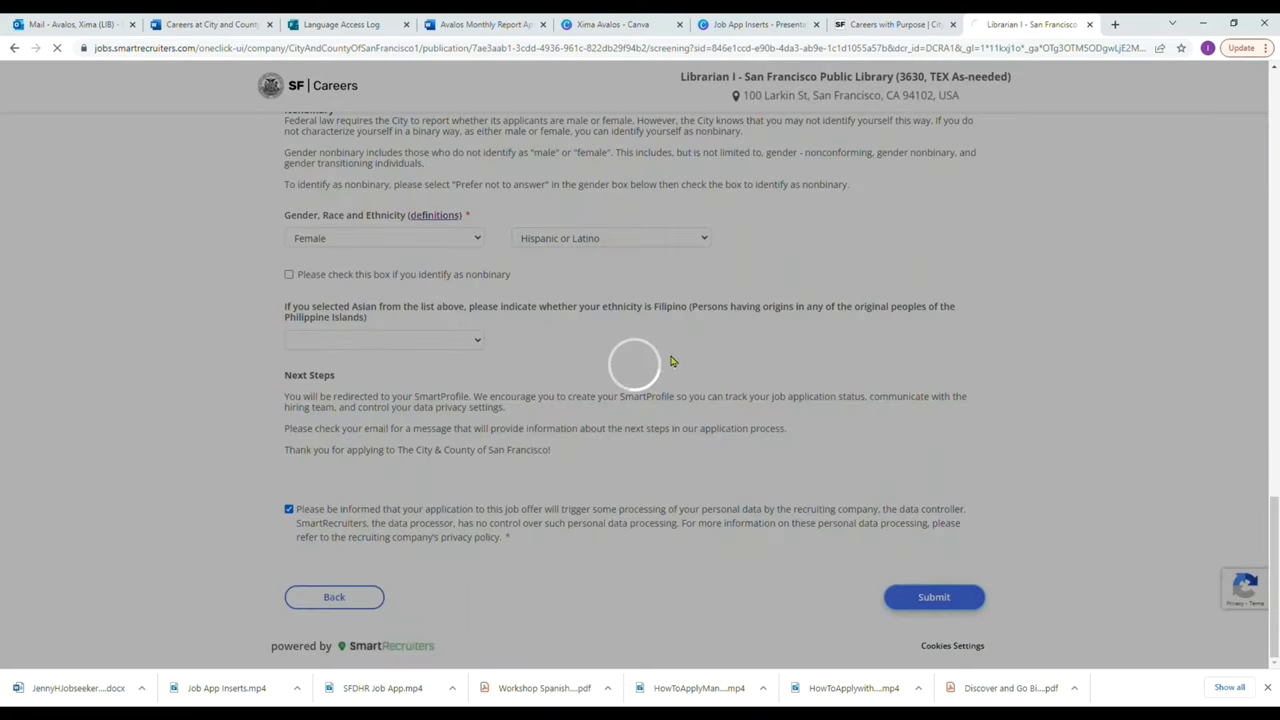